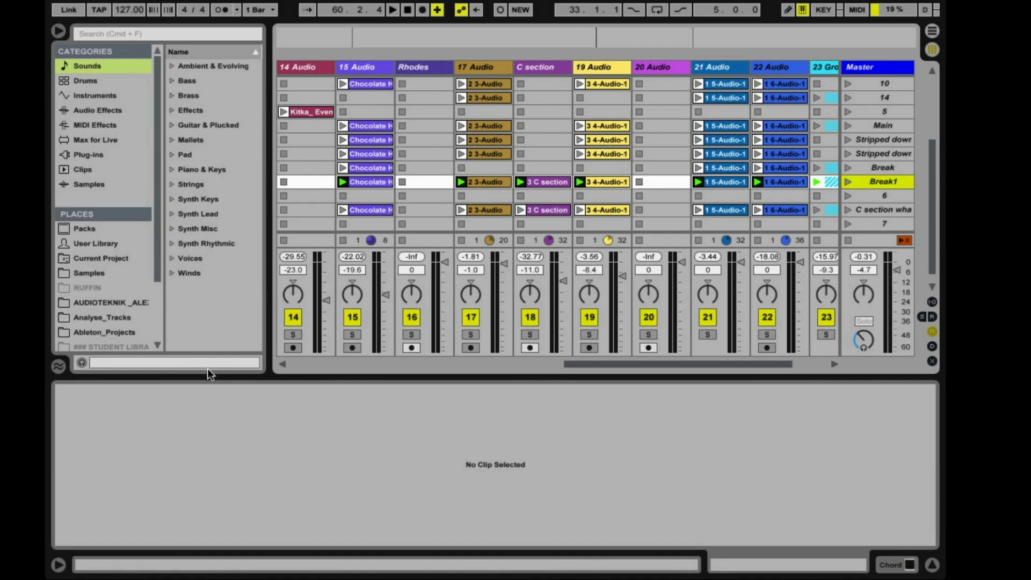
Reveal the Dock while the Break1 scene keeps playing in Session View.
mouse_move(242, 564)
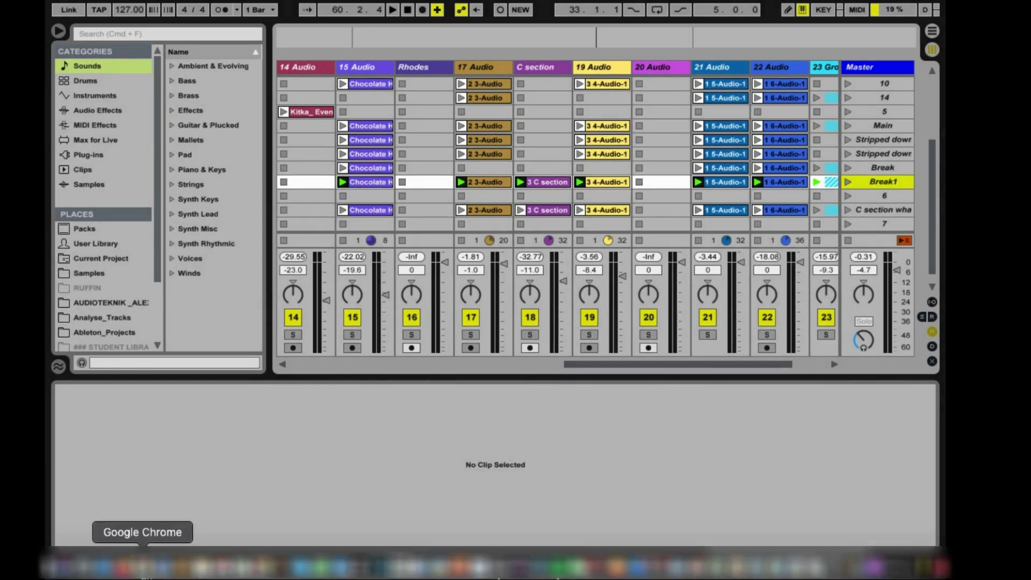
Play the incanto reference on Bandcamp from about a third of the way in.
left_click(143, 563)
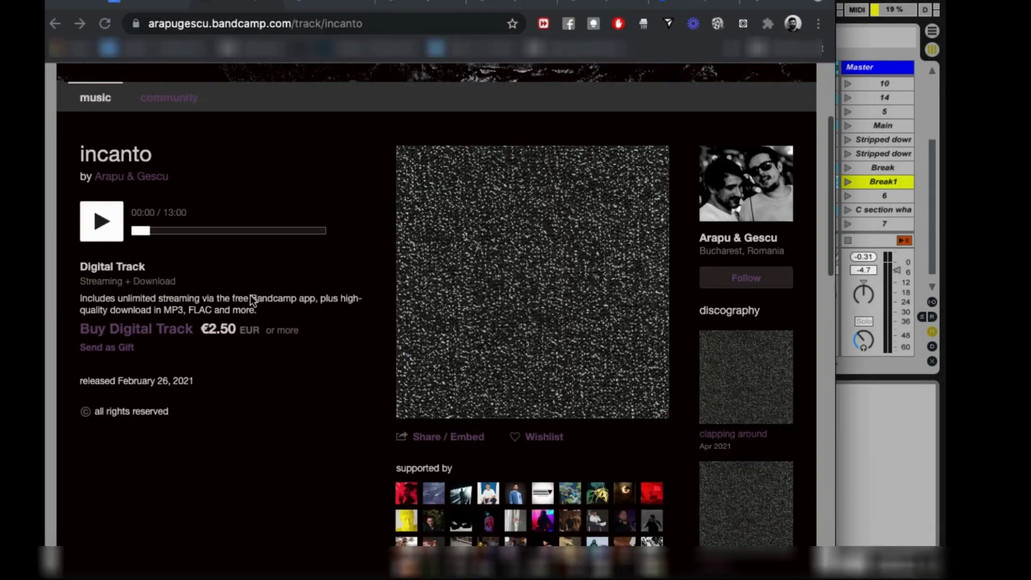
left_click(102, 221)
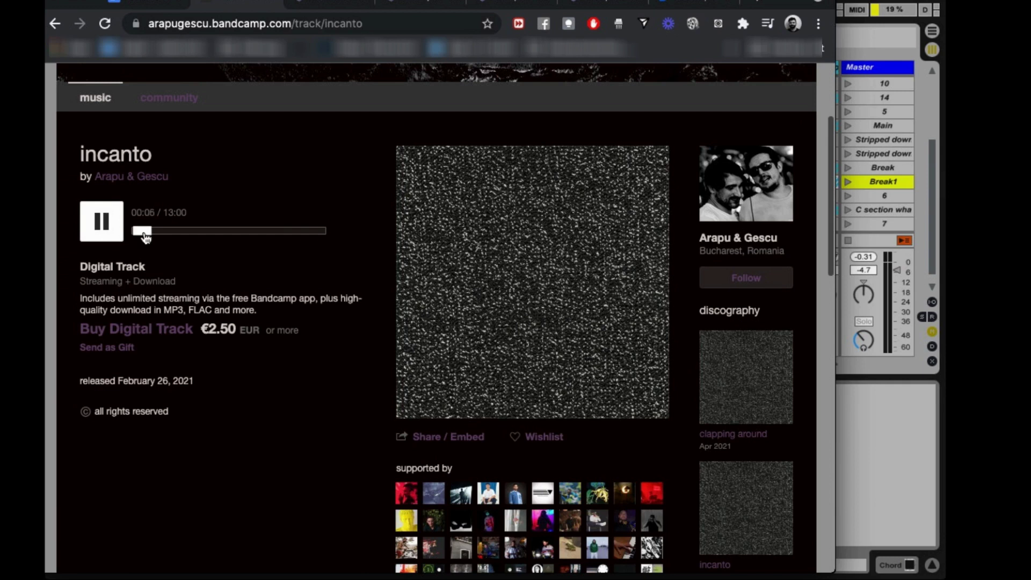
left_click_drag(146, 238, 200, 232)
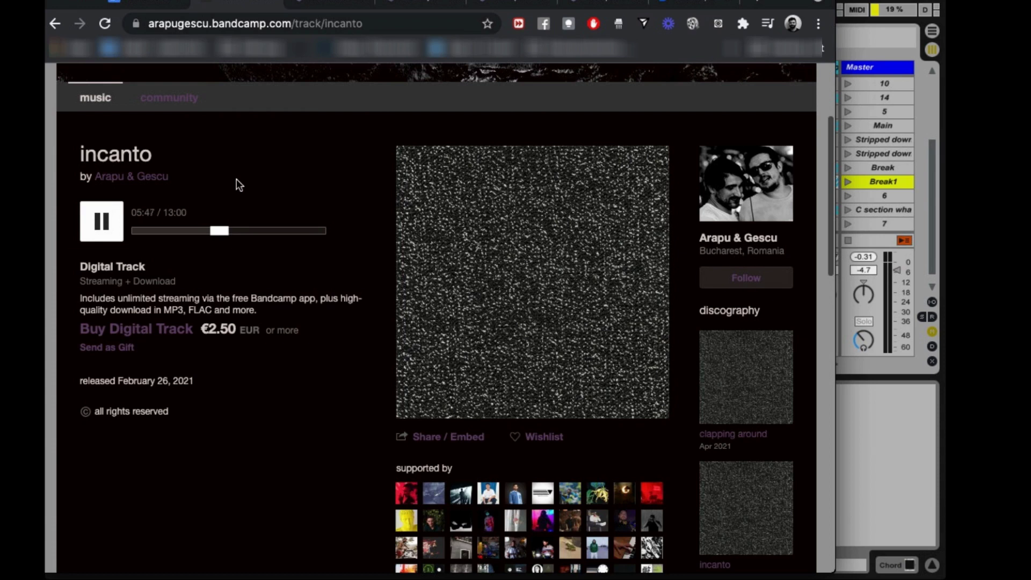
Stop the reference track and relaunch the Break1 scene in Ableton Live.
left_click(104, 227)
key("super+Tab")
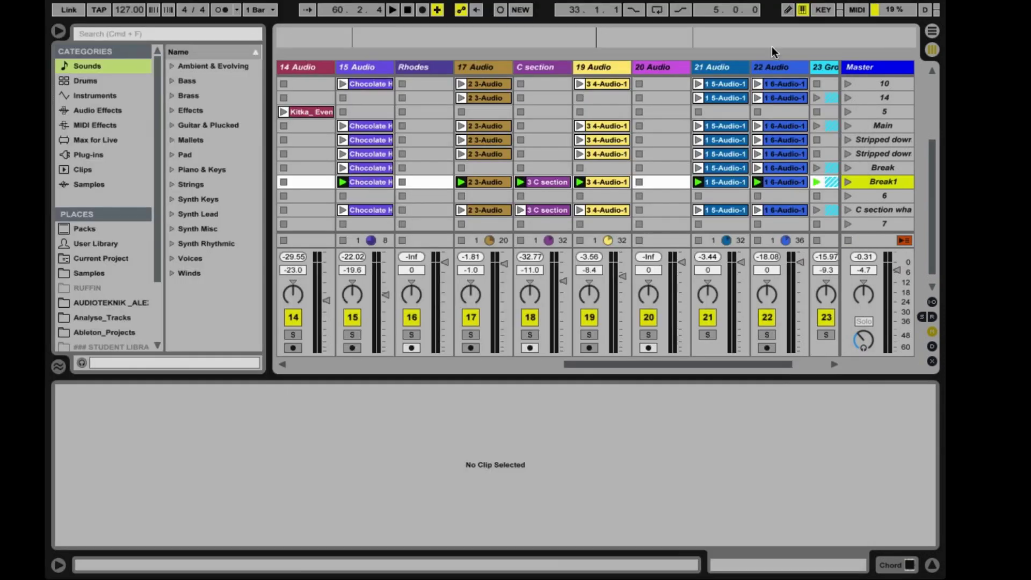
left_click(848, 182)
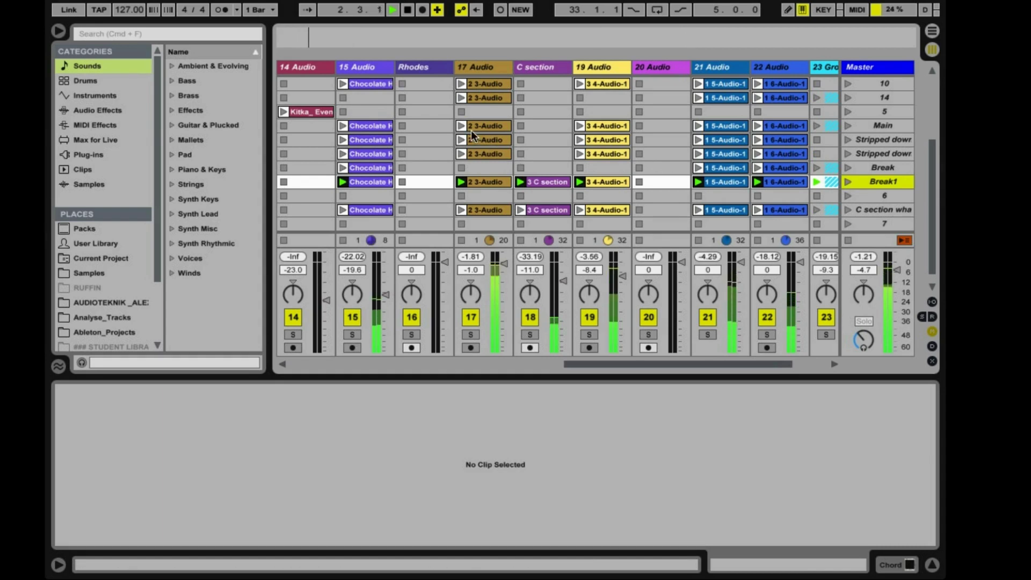
scroll(397, 235, "left", 10)
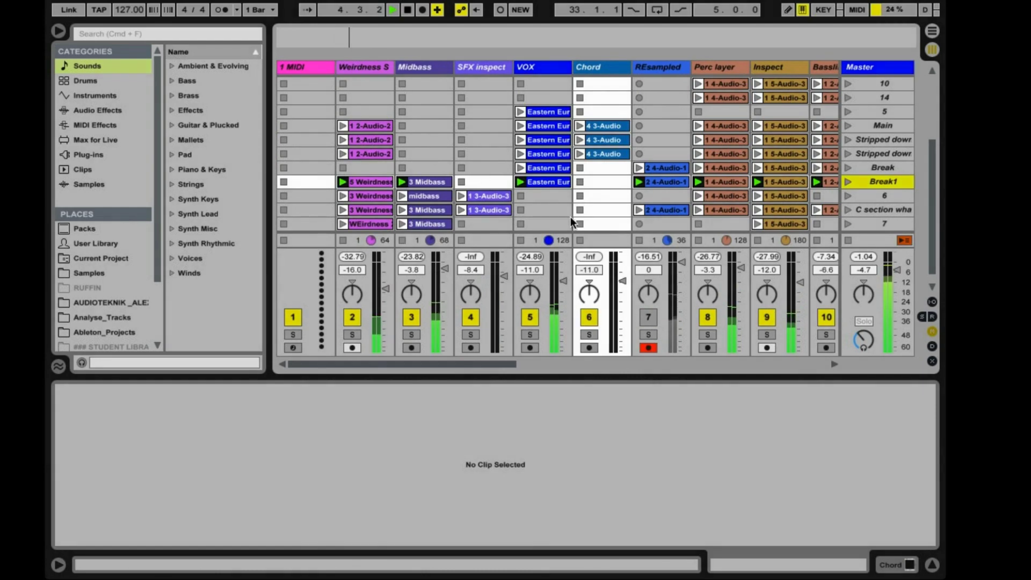
scroll(485, 202, "right", 5)
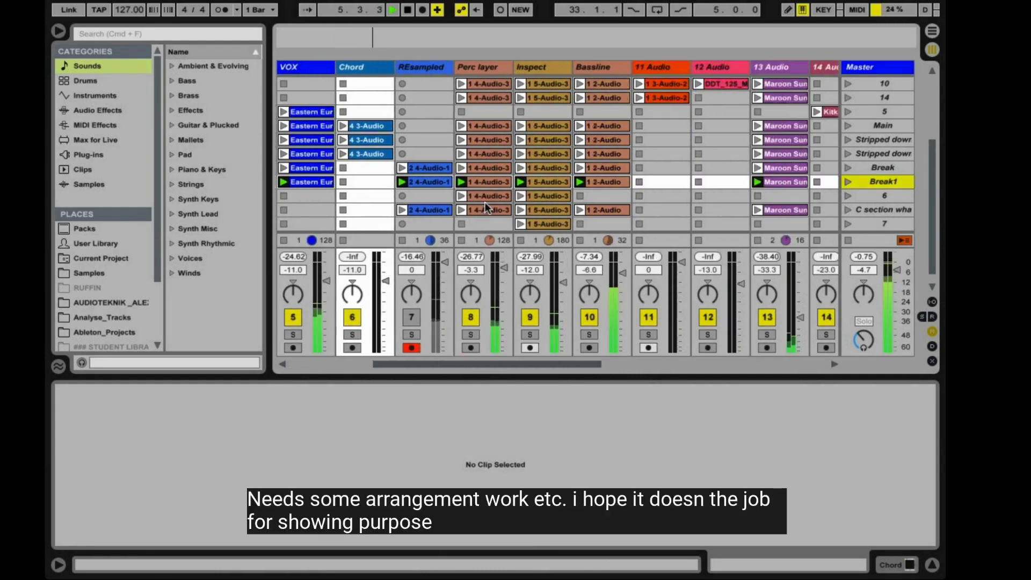
scroll(485, 202, "right", 6)
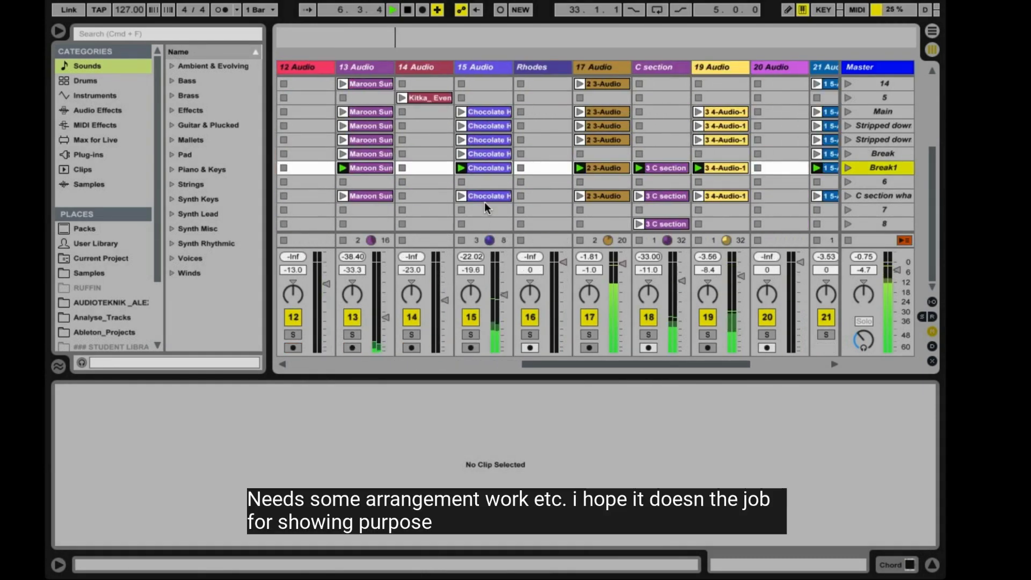
scroll(484, 202, "right", 2)
scroll(485, 202, "right", 3)
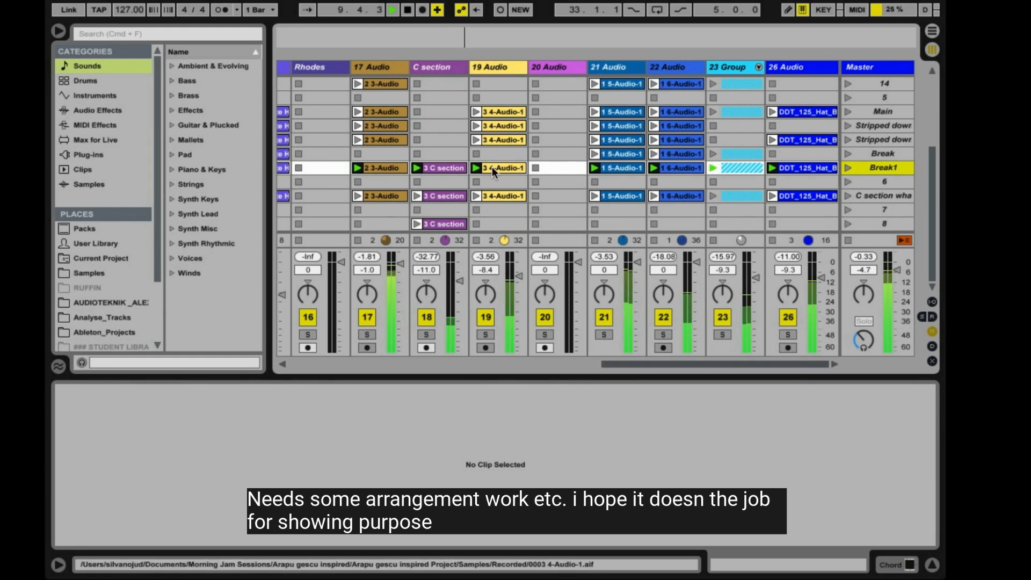
scroll(492, 166, "left", 3)
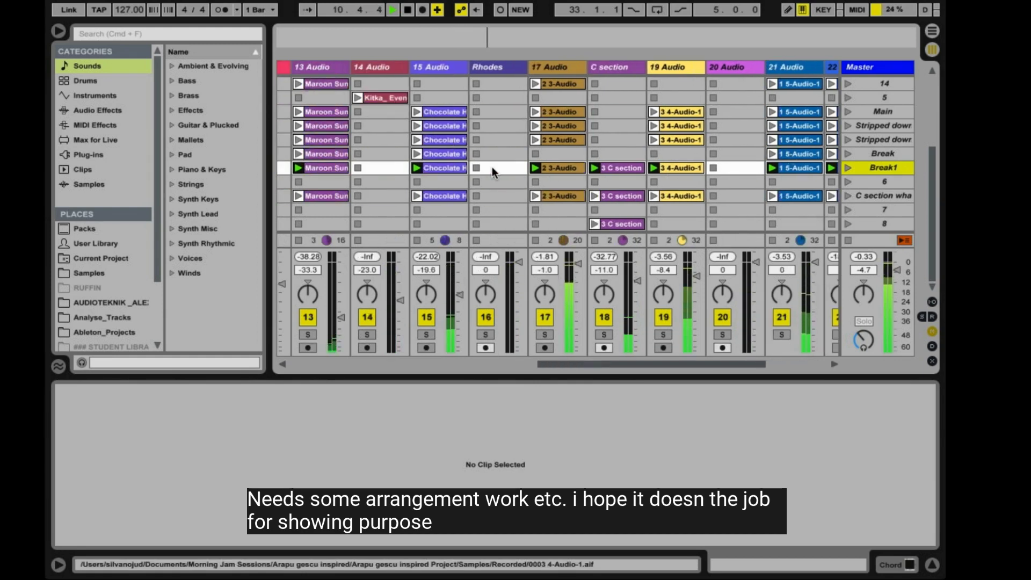
scroll(492, 167, "left", 1)
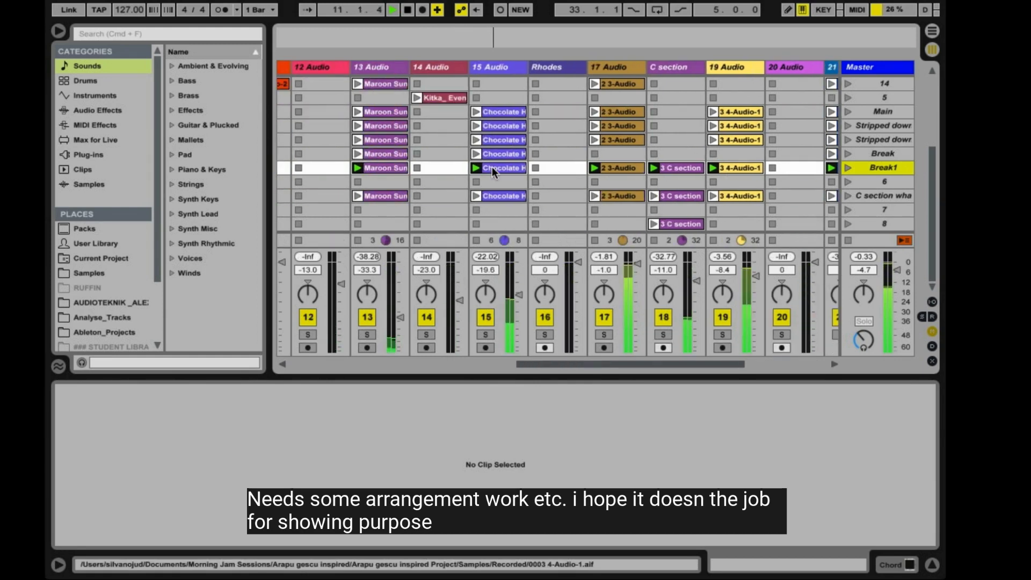
Audition the C section track soloed and lower its volume to -13.5 dB.
left_click(661, 334)
left_click(663, 332)
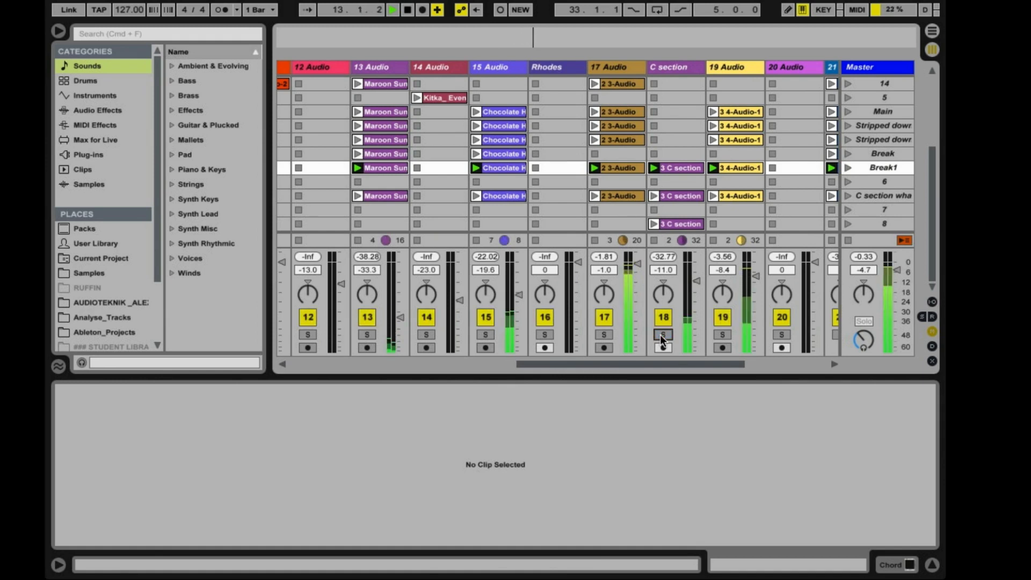
mouse_move(697, 280)
left_mouse_down()
mouse_move(697, 270)
mouse_move(697, 284)
left_mouse_up()
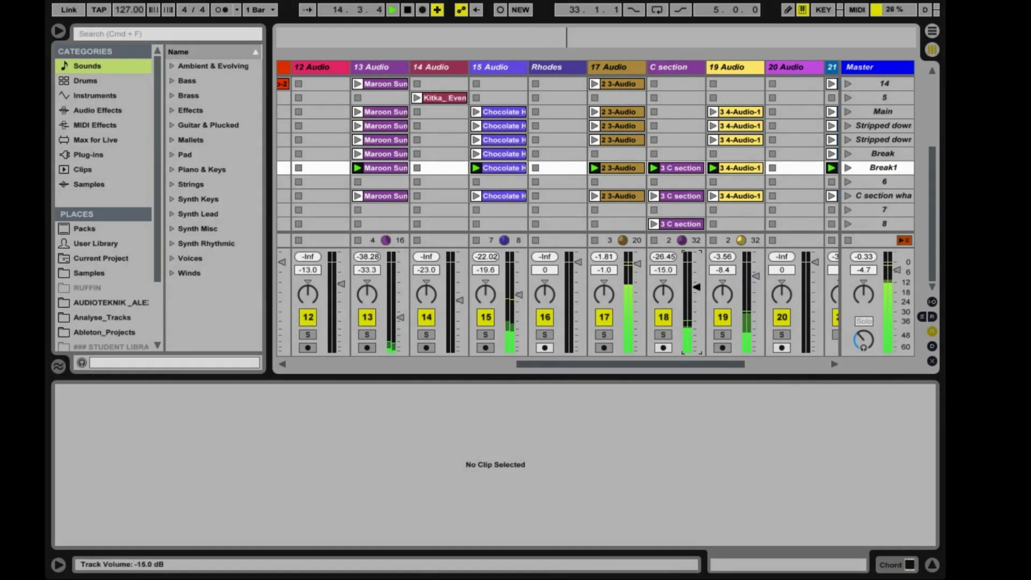
left_click(665, 333)
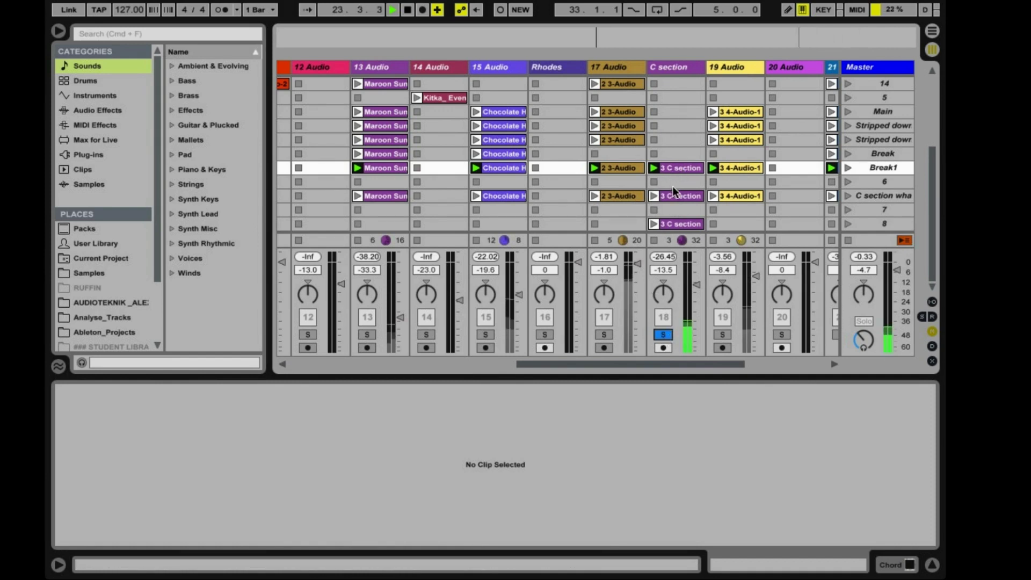
Unsolo C section, then audition the 23 Group track soloed and switched off.
left_click(664, 334)
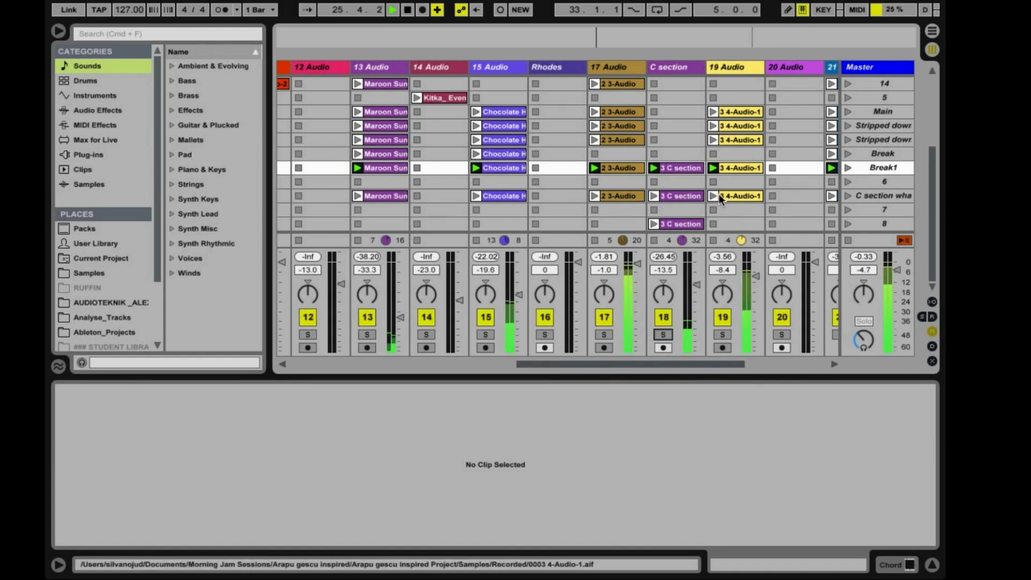
scroll(719, 195, "right", 4)
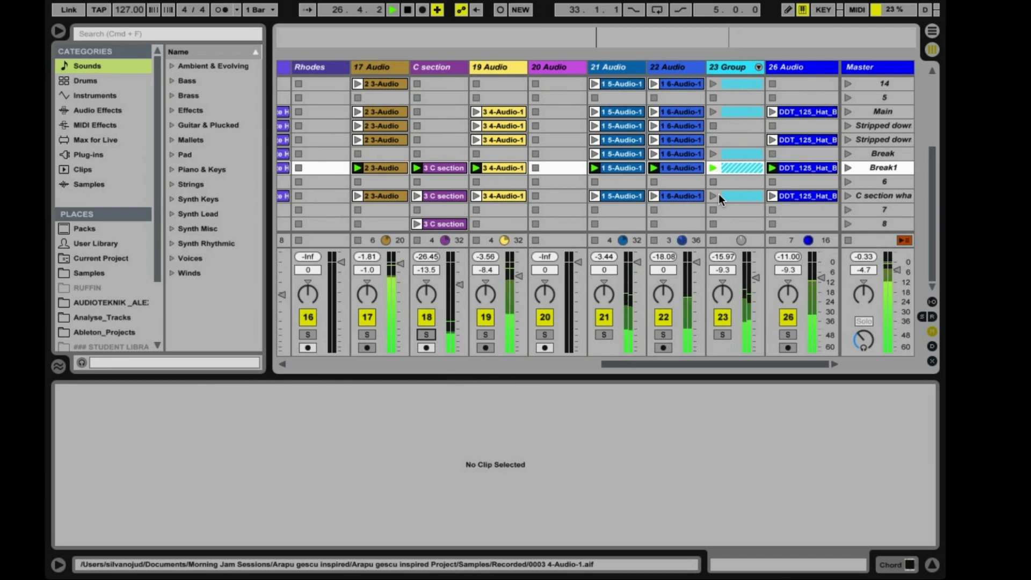
left_click(722, 335)
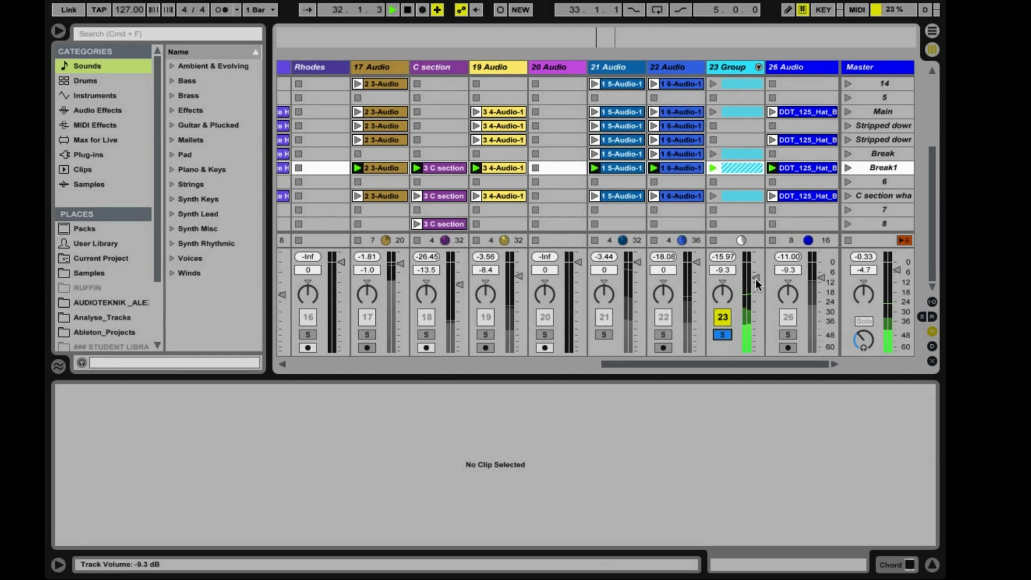
left_click(723, 335)
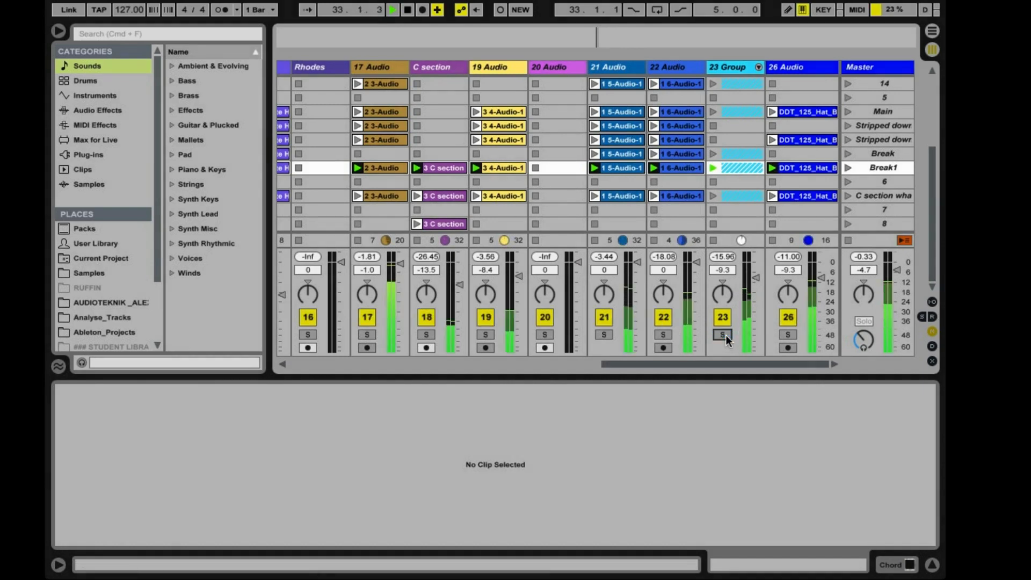
left_click(726, 319)
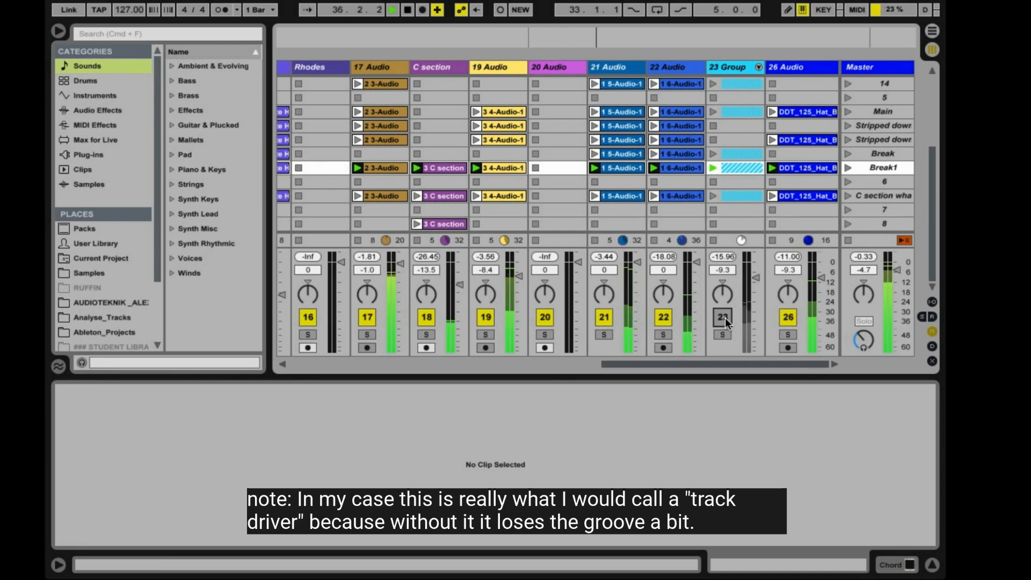
left_click(723, 317)
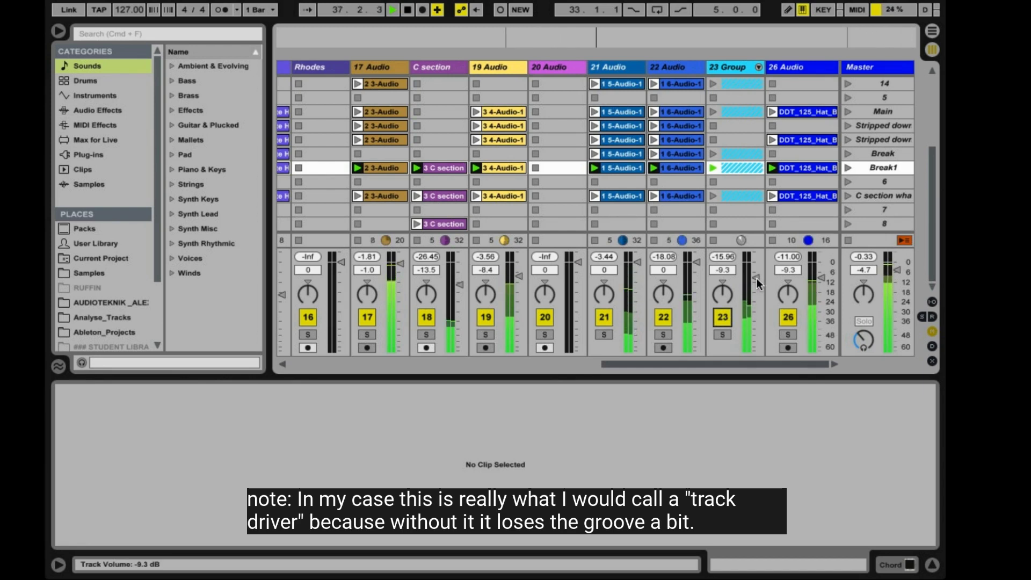
Lower the 23 Group track volume from -9.3 dB to -11.7 dB.
left_click_drag(757, 279, 757, 282)
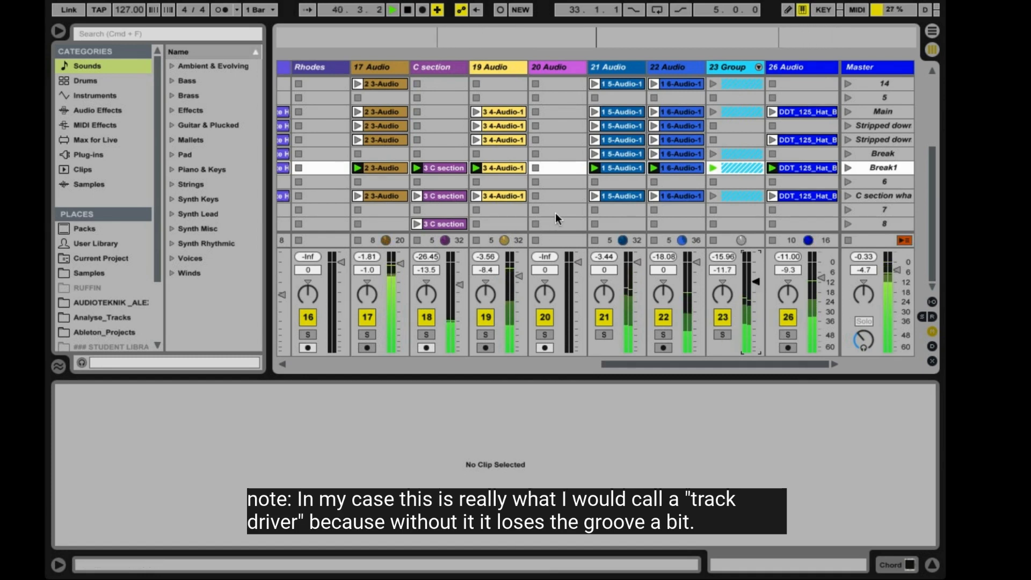
scroll(556, 213, "left", 1)
scroll(555, 213, "left", 1)
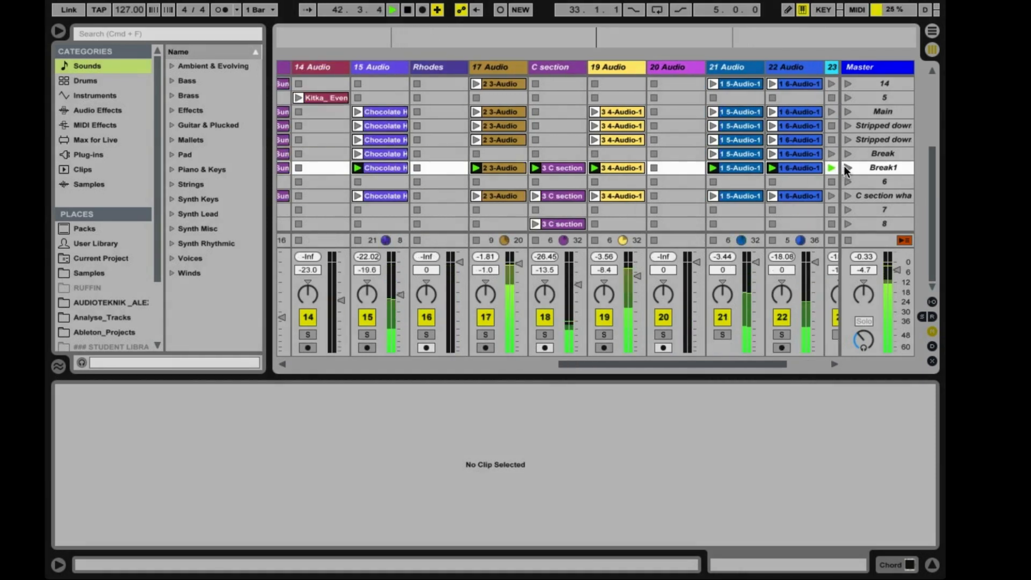
scroll(845, 166, "right", 2)
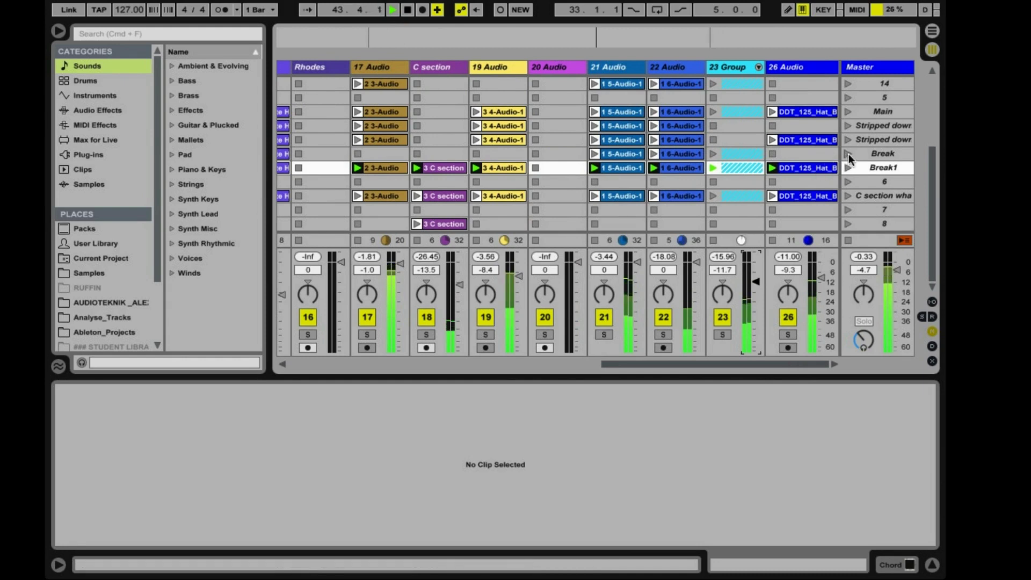
Launch the first Stripped down scene, then the second Stripped down scene.
left_click(847, 127)
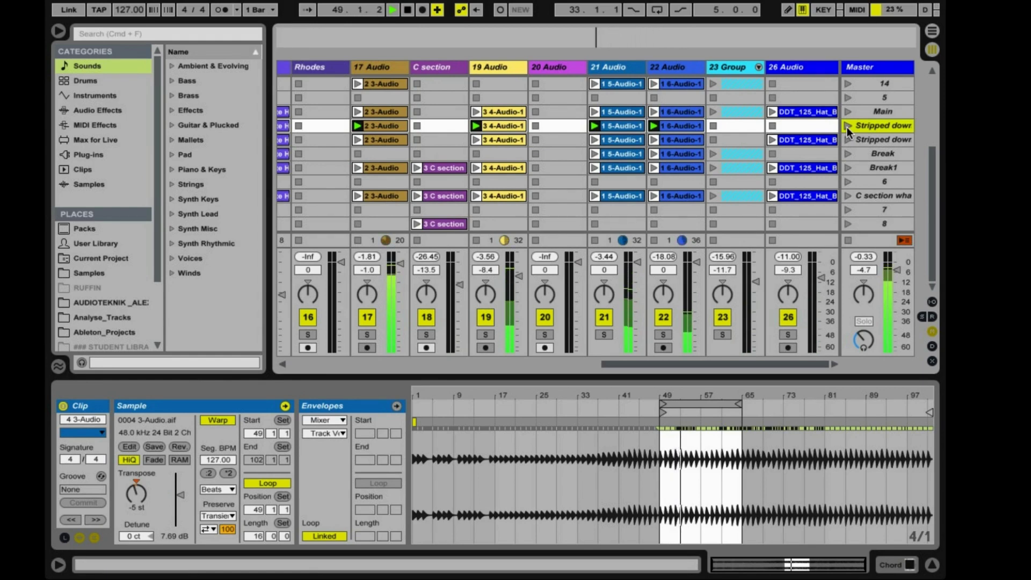
left_click(847, 127)
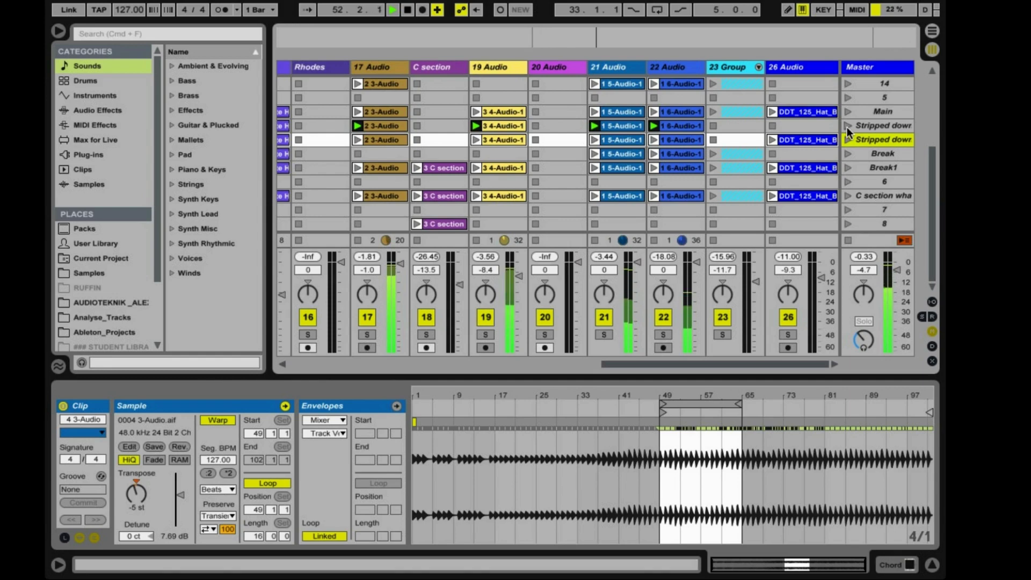
key("Return")
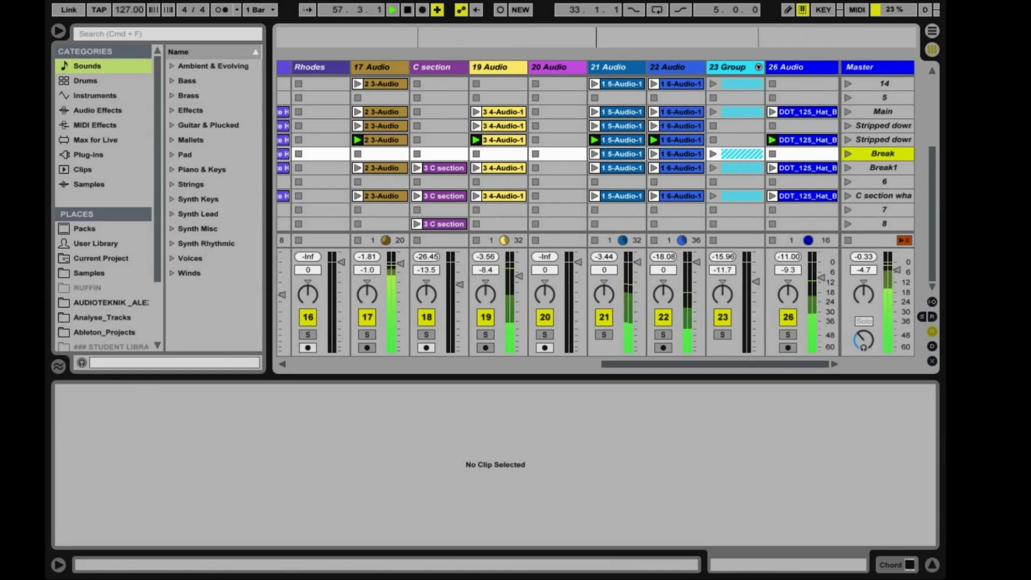
left_click(742, 0)
left_click(712, 181)
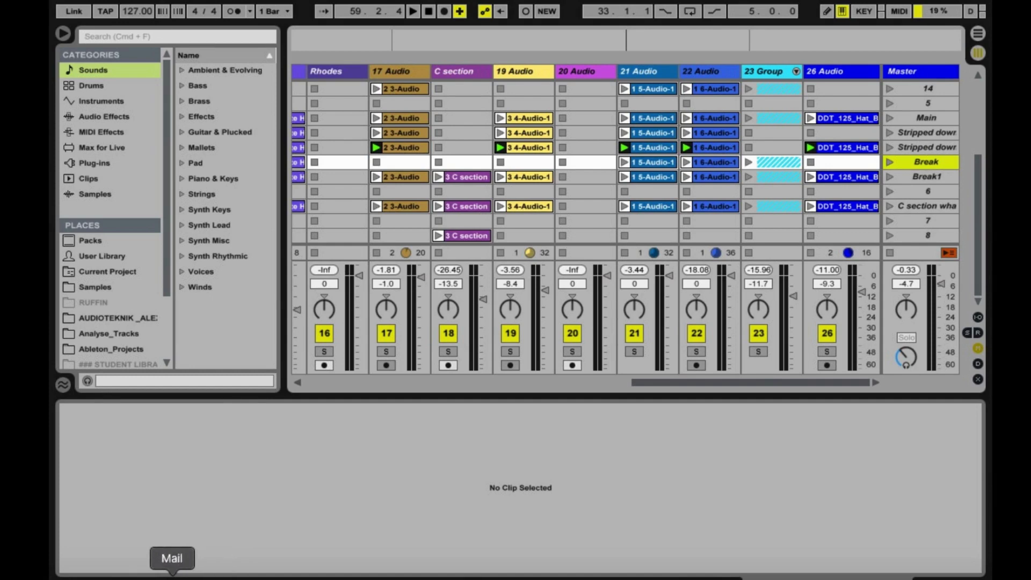
Play the incanto reference on Bandcamp, jump to about 03:06, then pause.
left_click(154, 570)
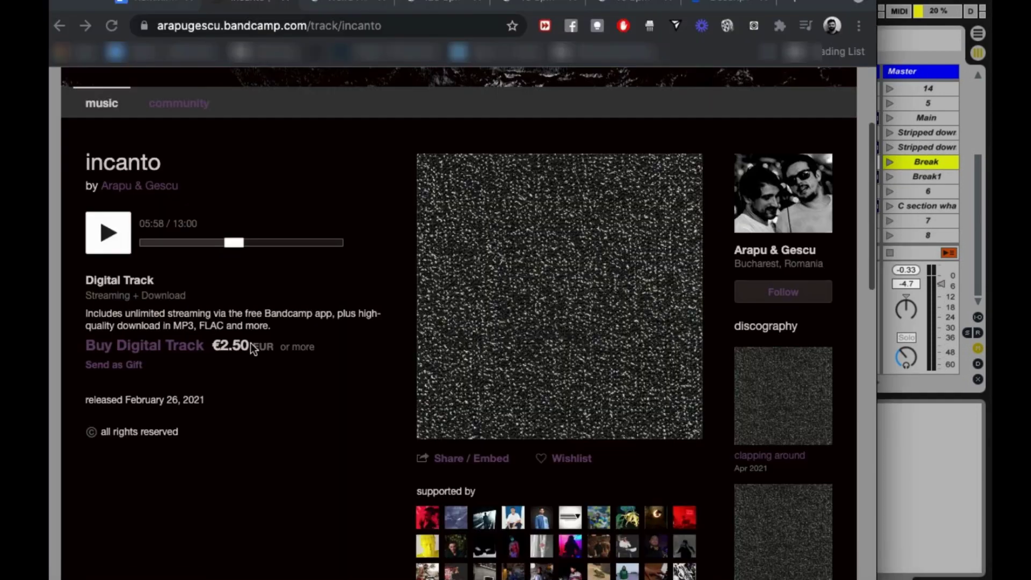
left_click(115, 239)
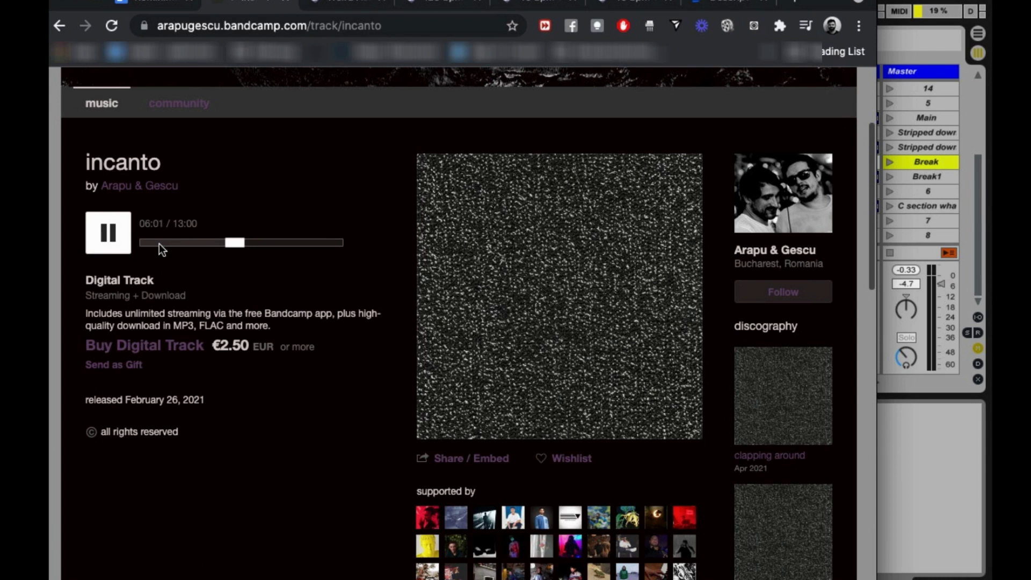
left_click(117, 242)
left_click(192, 241)
left_click(108, 243)
left_click(114, 243)
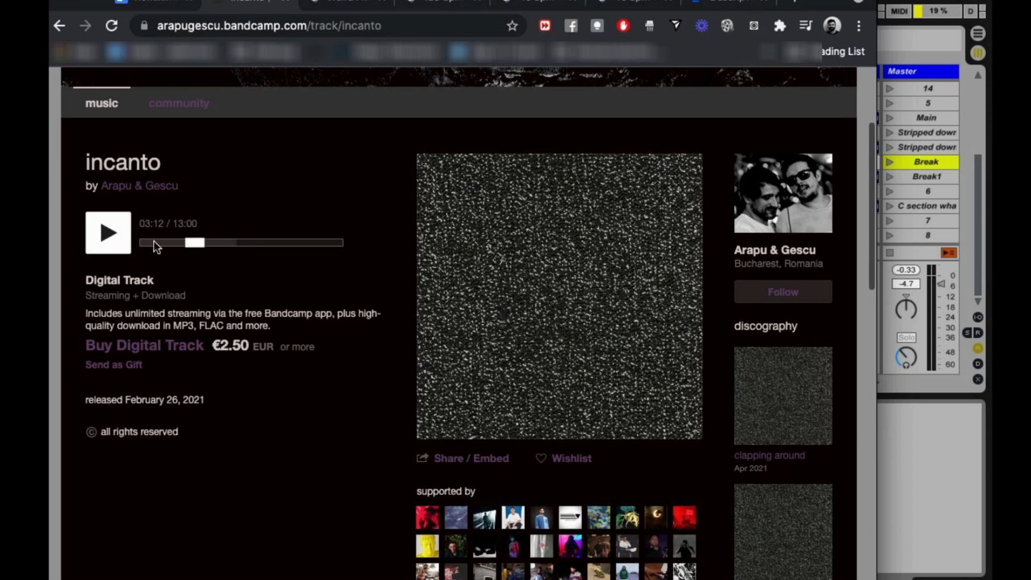
Rewind the reference to about 00:55, replay it, and pause at 00:40.
left_click_drag(196, 243, 152, 247)
left_click(119, 238)
left_click(119, 238)
left_click(119, 238)
left_click(120, 237)
Play the reference from about 00:58 and pause it at 01:06.
left_click(107, 245)
left_click_drag(159, 246, 165, 248)
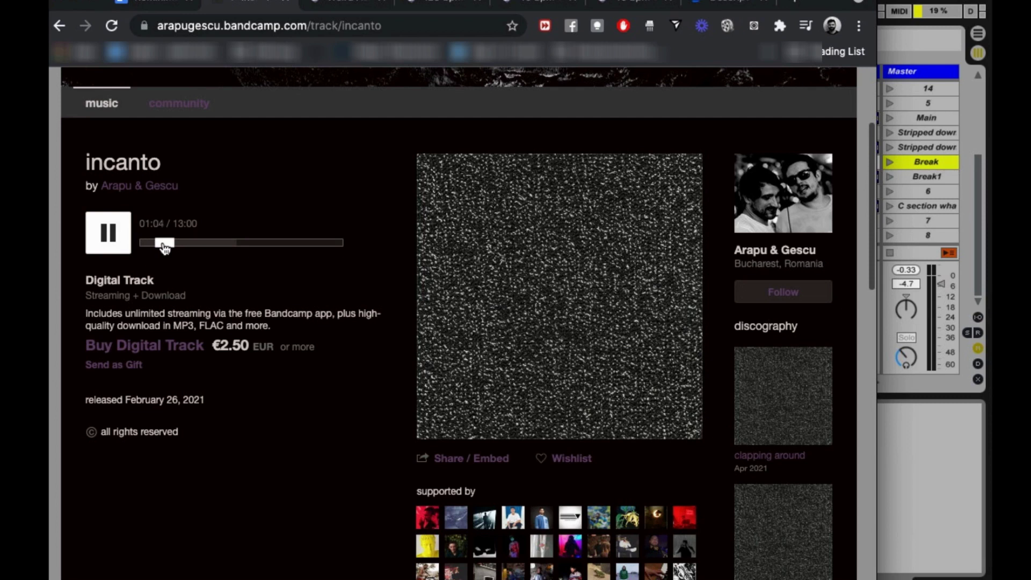
left_click(114, 243)
Listen from 05:24 to 05:43, then rewind and play incanto from the start.
left_click_drag(170, 245, 229, 246)
left_click(110, 238)
left_click(112, 235)
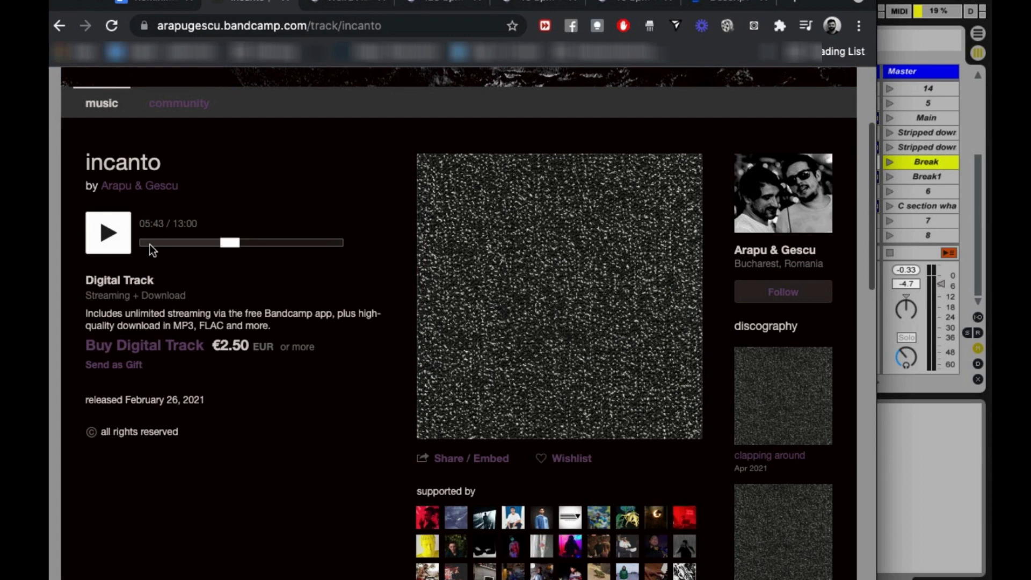
left_click_drag(230, 243, 150, 246)
left_click(108, 236)
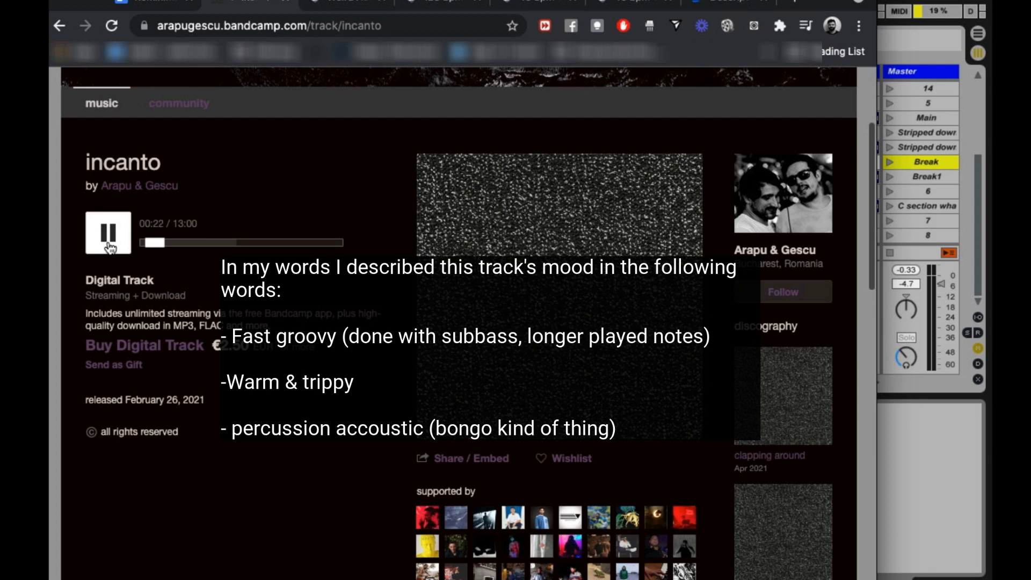
Pause the reference, solo the Bassline track briefly in Live, then stop playback.
left_click(109, 248)
key("super+Tab")
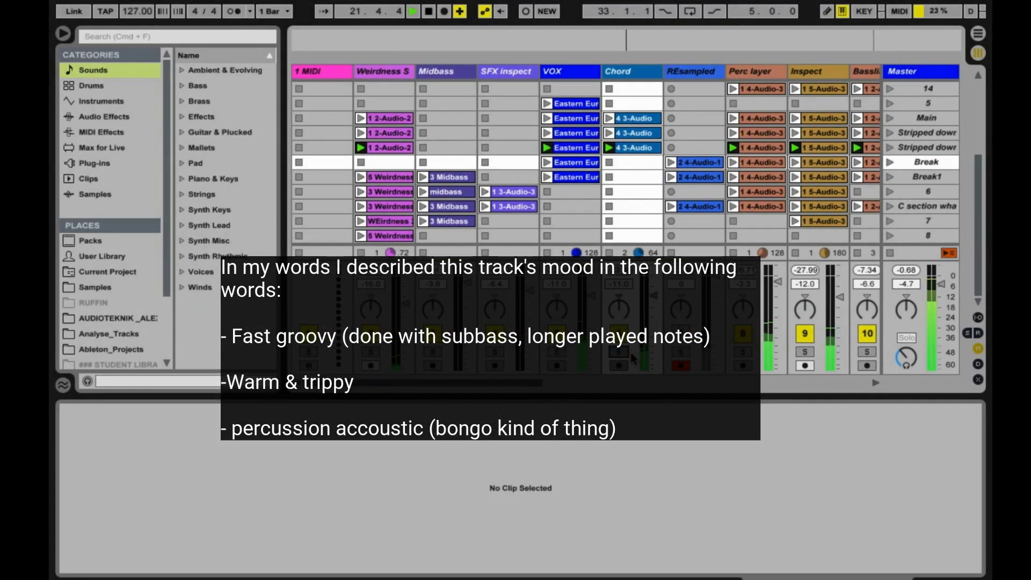
scroll(579, 329, "right", 4)
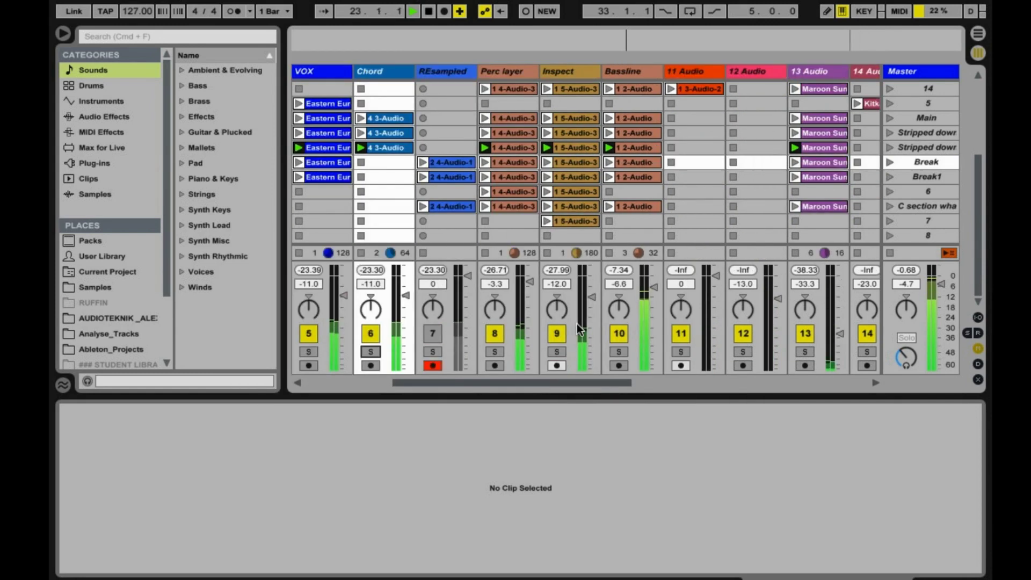
left_click(620, 352)
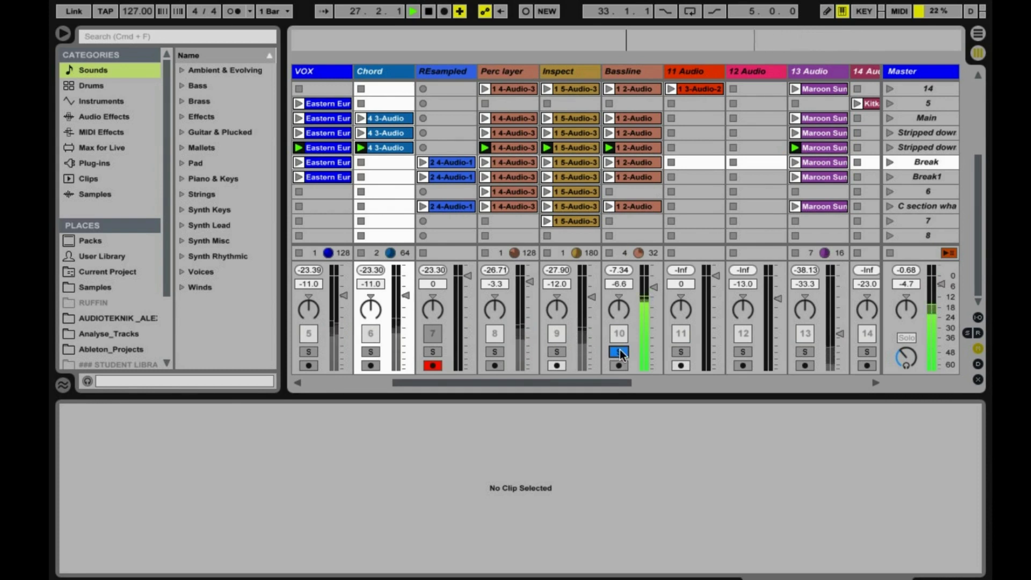
left_click(620, 352)
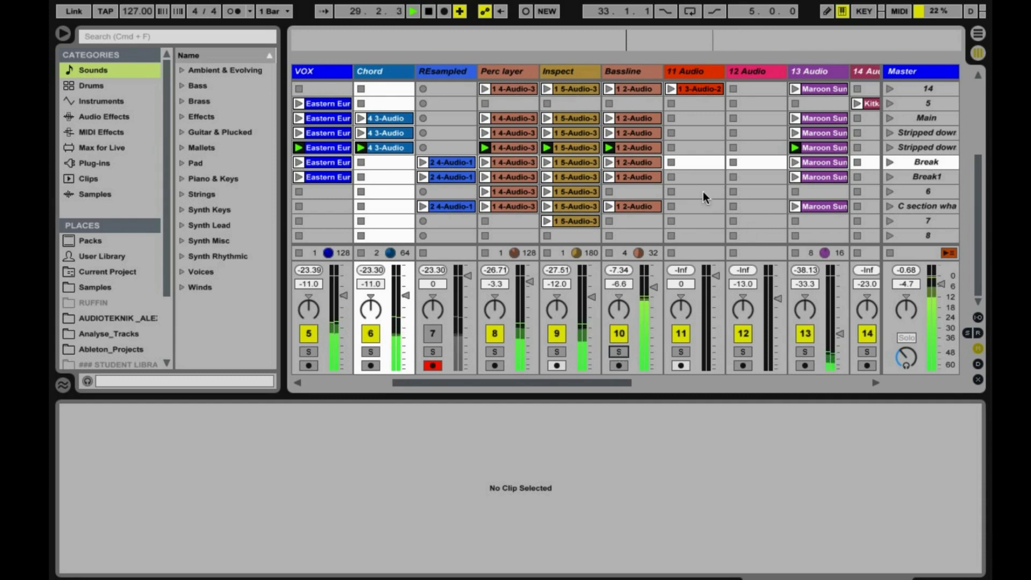
key("space")
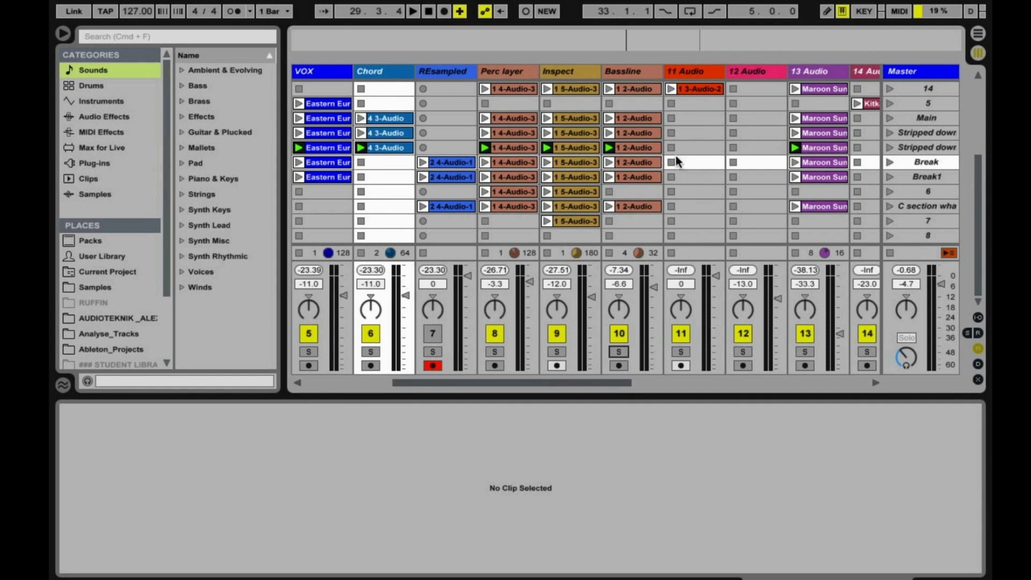
scroll(690, 177, "left", 3)
scroll(690, 175, "right", 5)
scroll(691, 174, "up", 1)
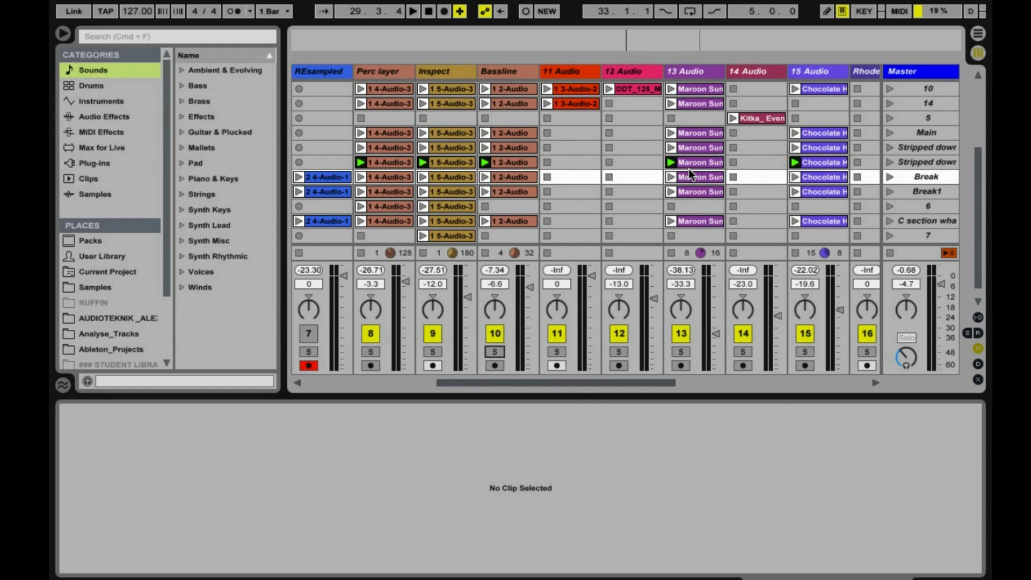
scroll(775, 178, "right", 4)
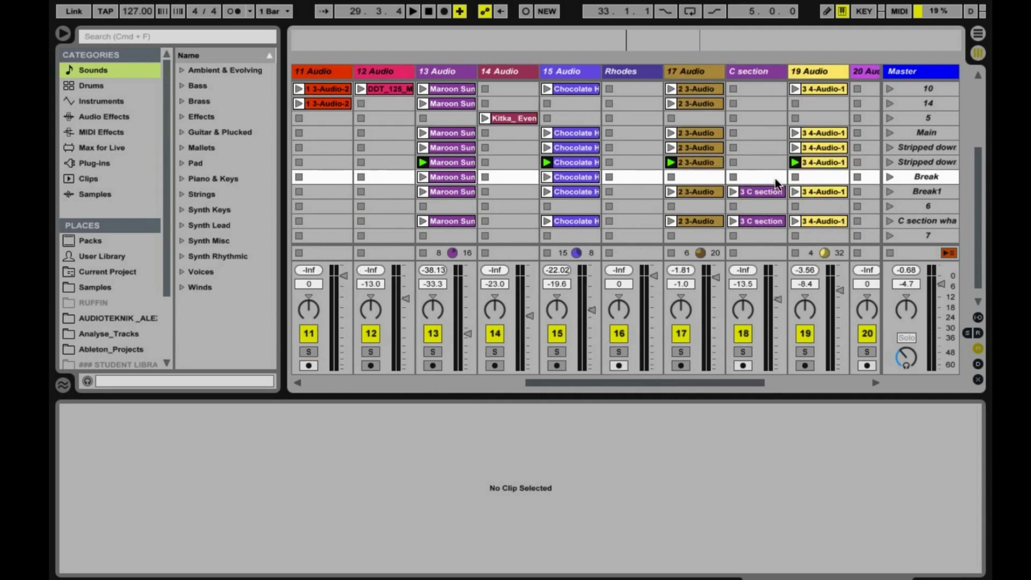
scroll(776, 179, "right", 5)
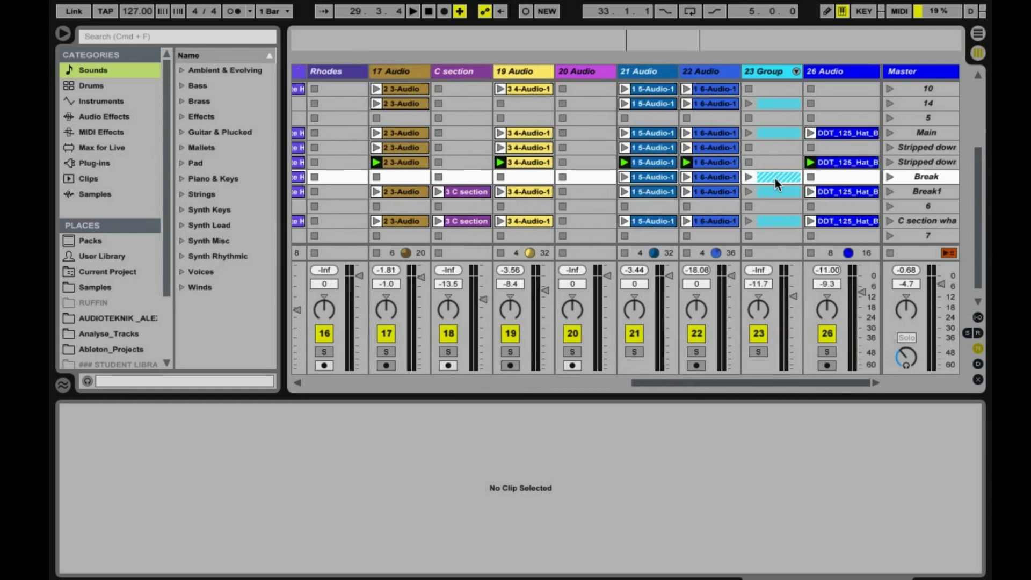